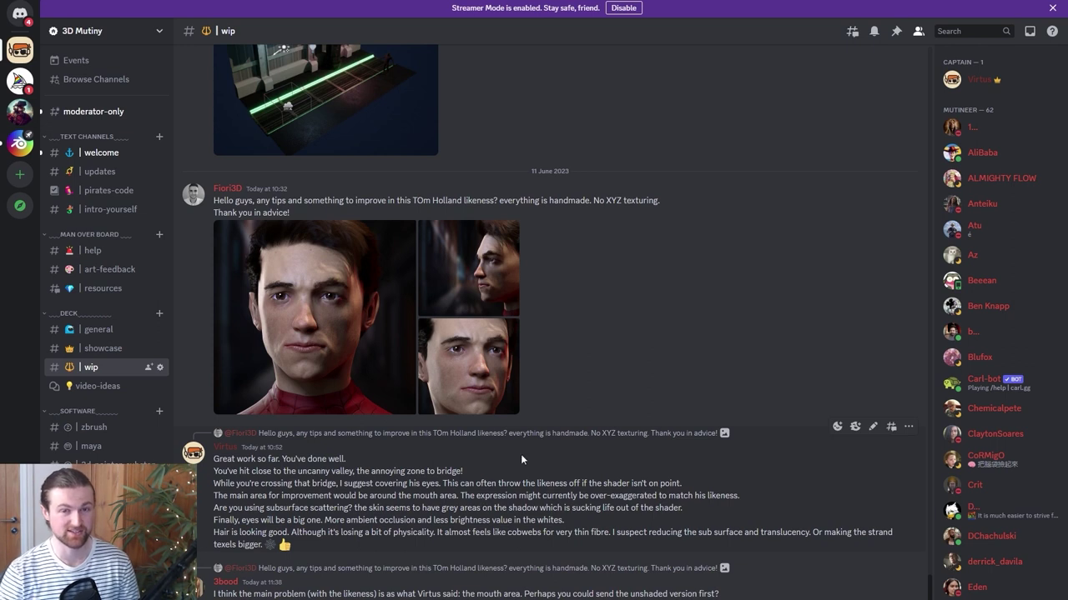
Scroll through the older feedback posts in the #wip channel
scroll(541, 430, up, 3)
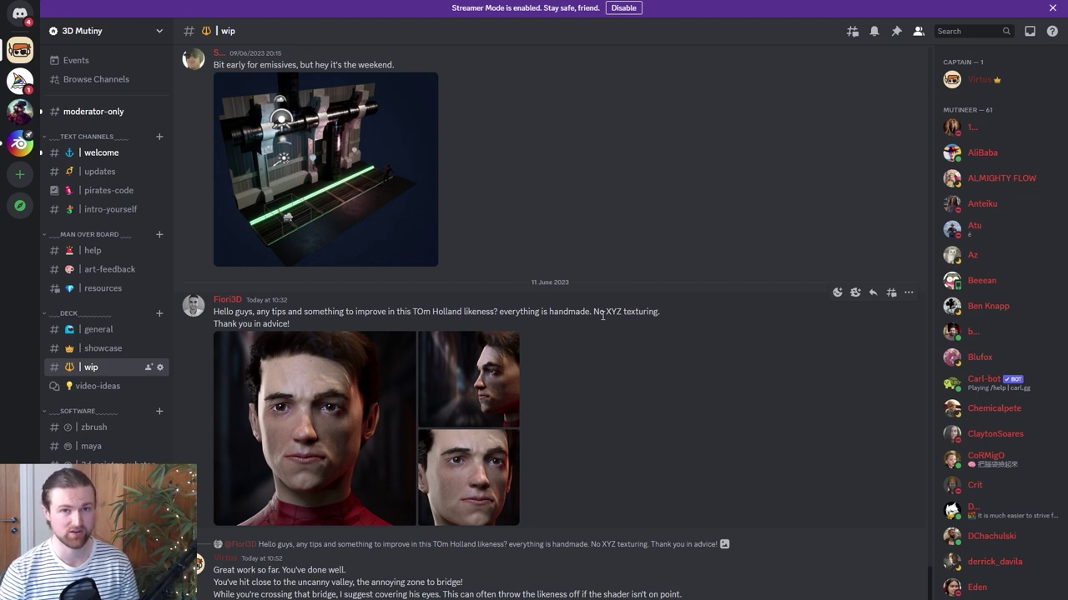
scroll(389, 406, up, 2)
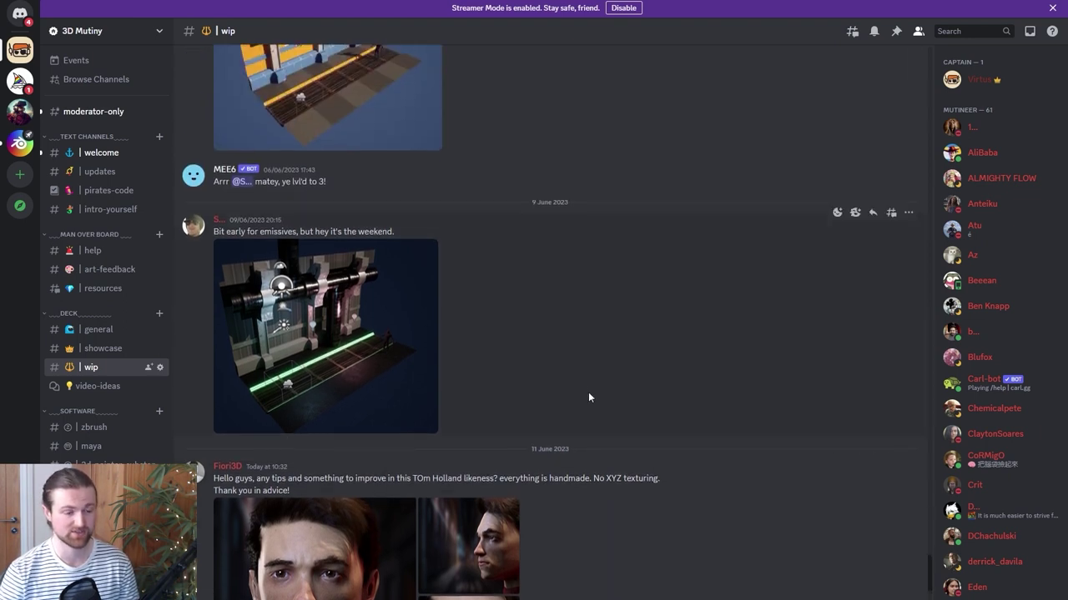
scroll(588, 397, up, 10)
mouse_move(88, 274)
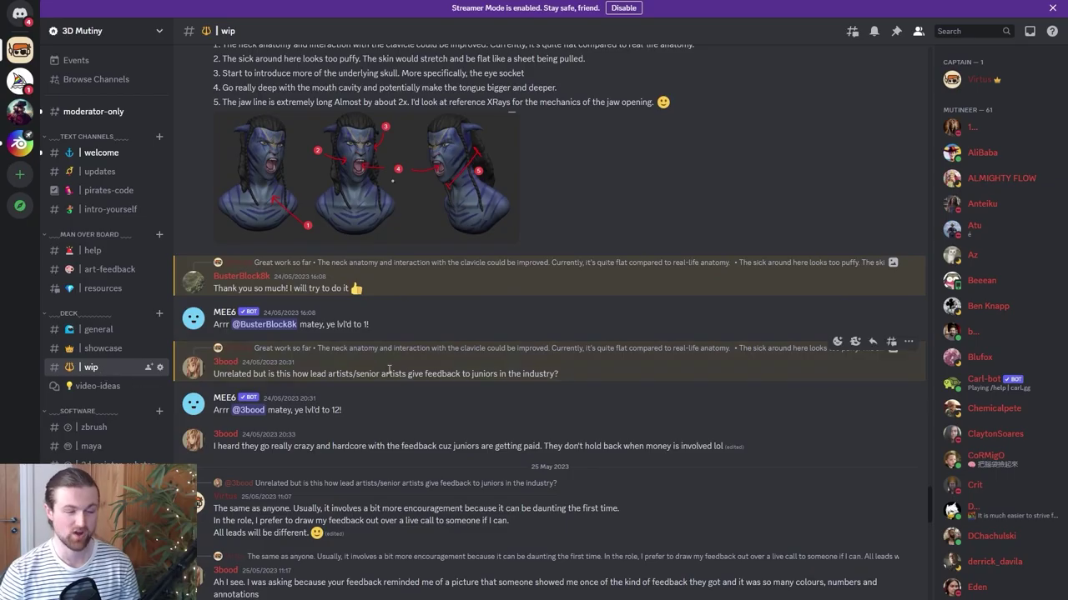
scroll(431, 403, down, 3)
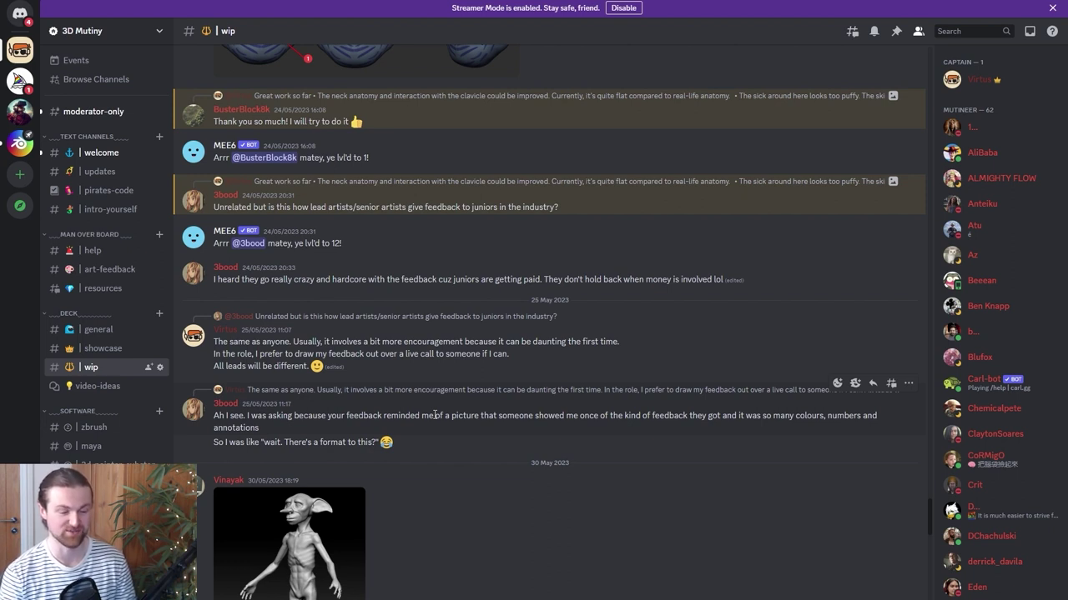
scroll(647, 342, down, 10)
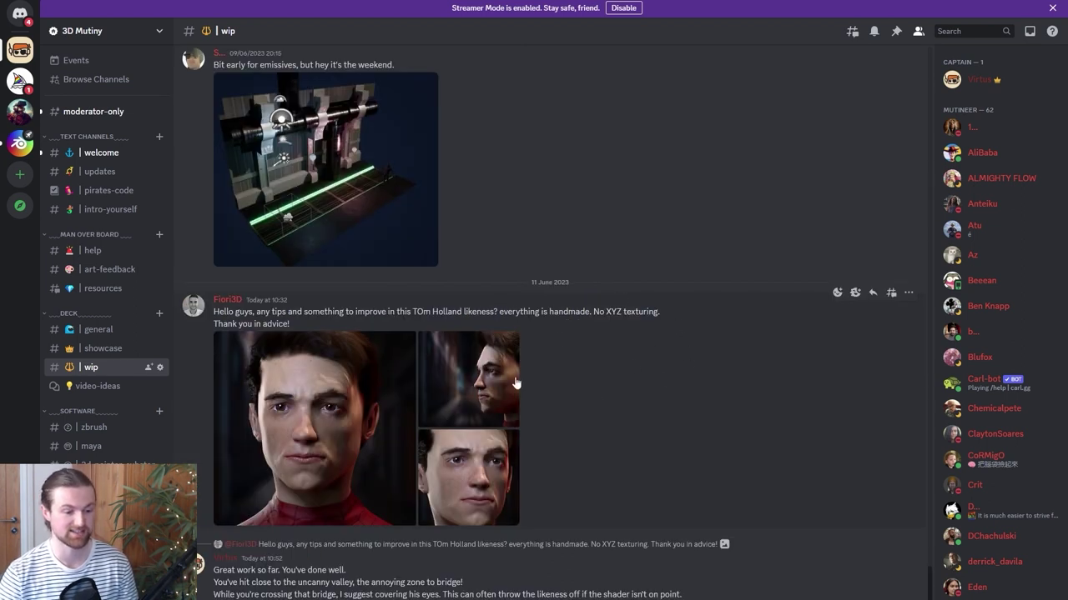
Scroll back up the #wip channel to find the Tom Holland likeness render
scroll(627, 484, up, 10)
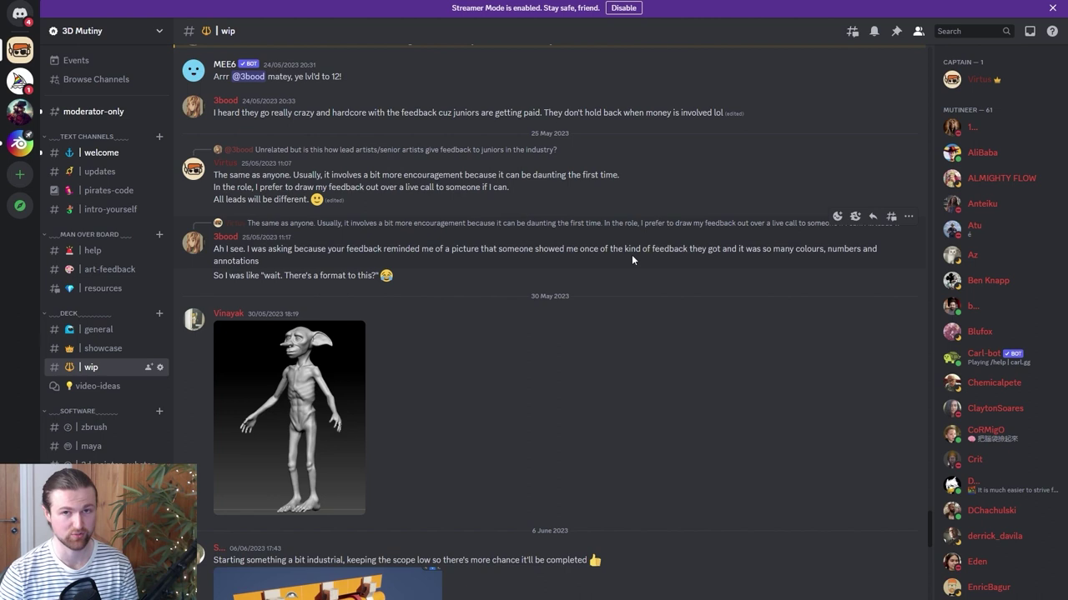
scroll(563, 355, up, 3)
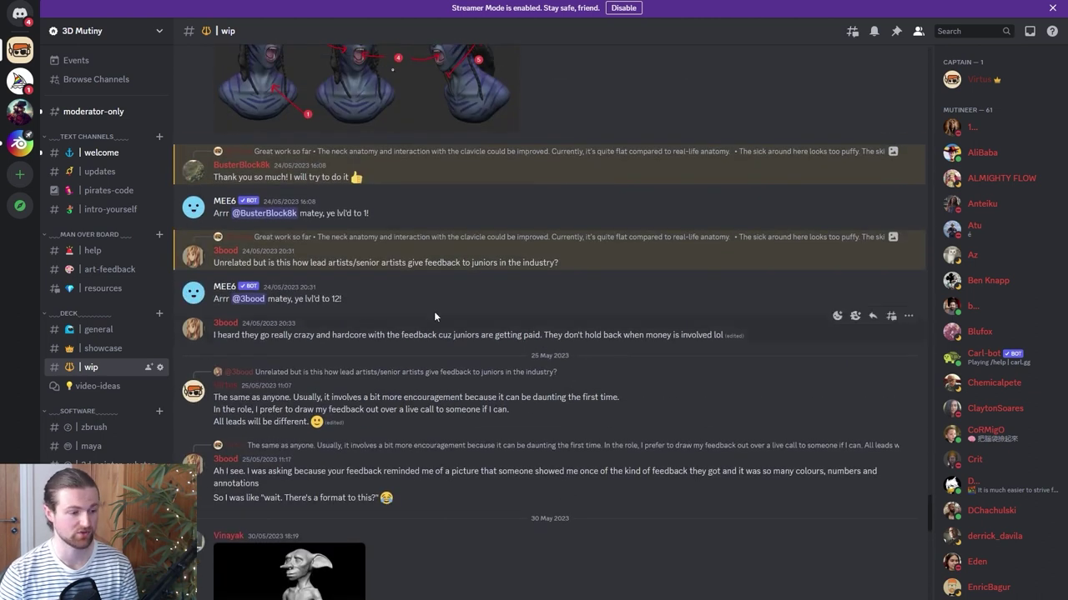
scroll(448, 409, up, 8)
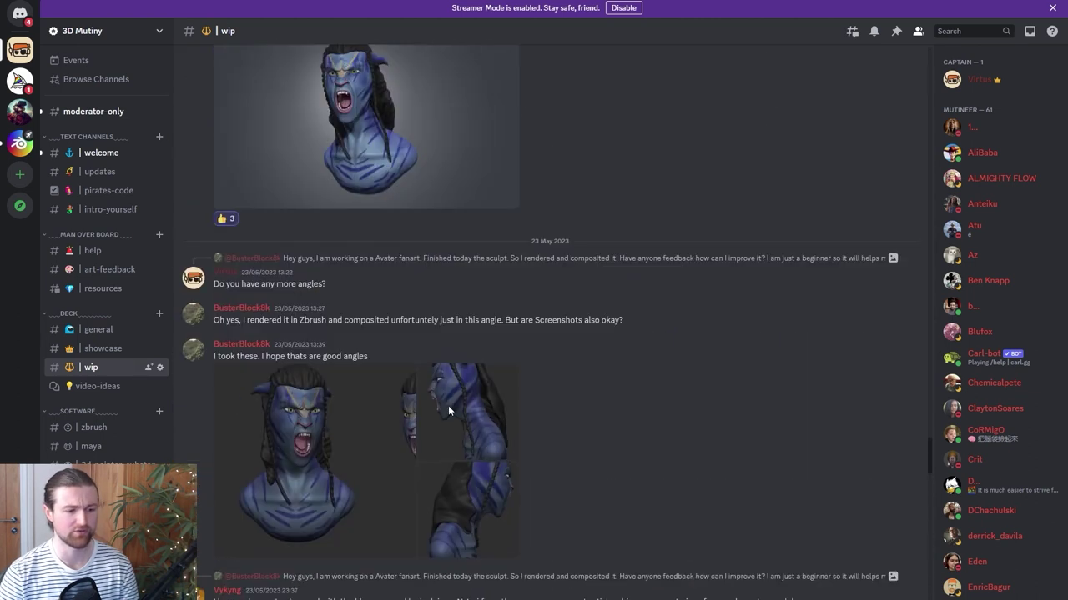
scroll(448, 405, up, 15)
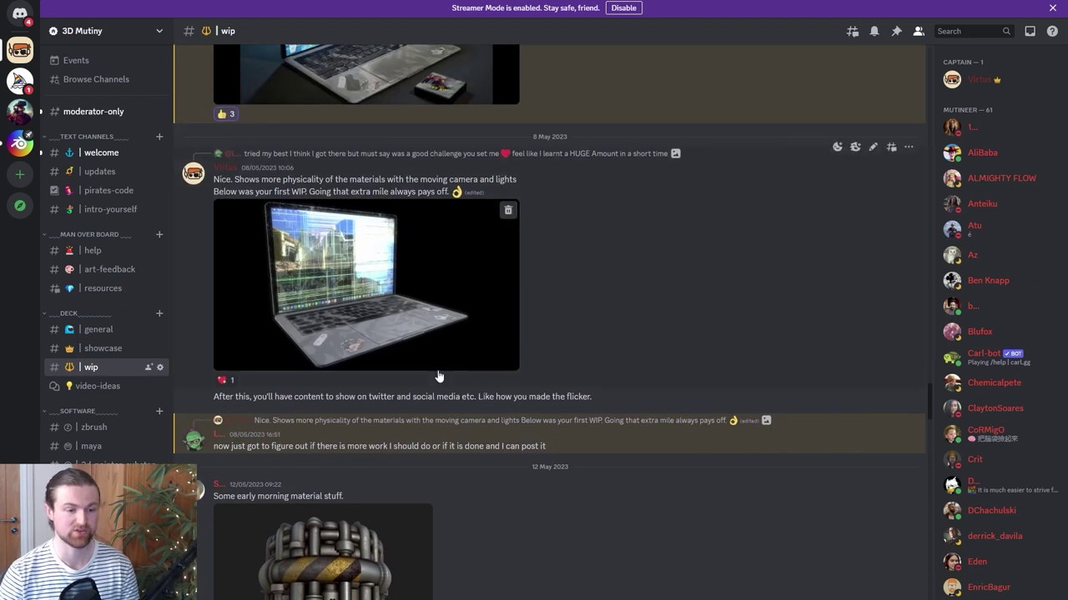
scroll(667, 347, up, 3)
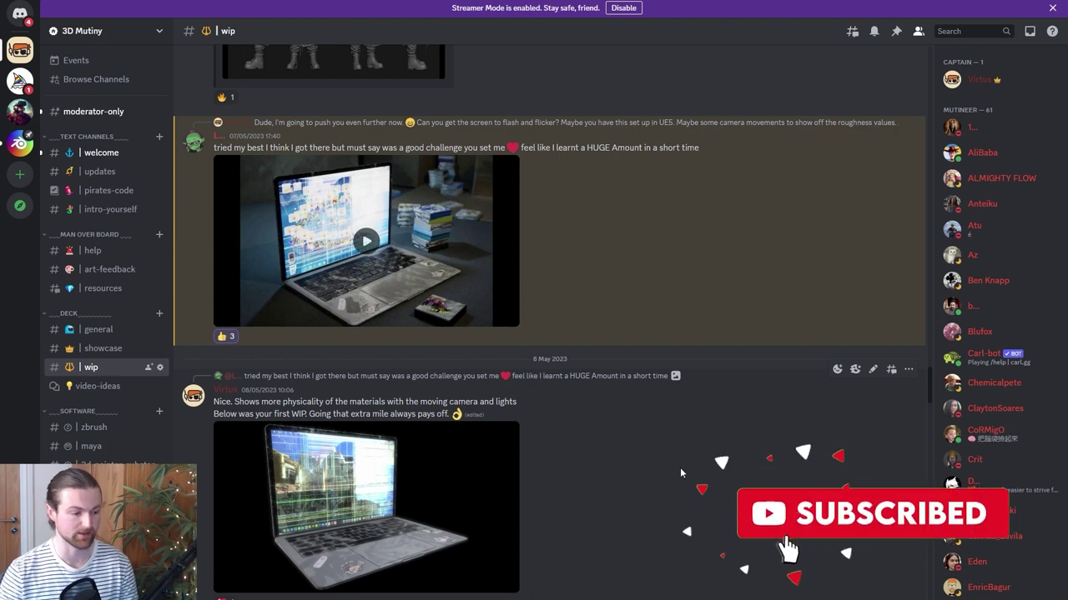
scroll(708, 376, down, 1)
scroll(709, 354, up, 4)
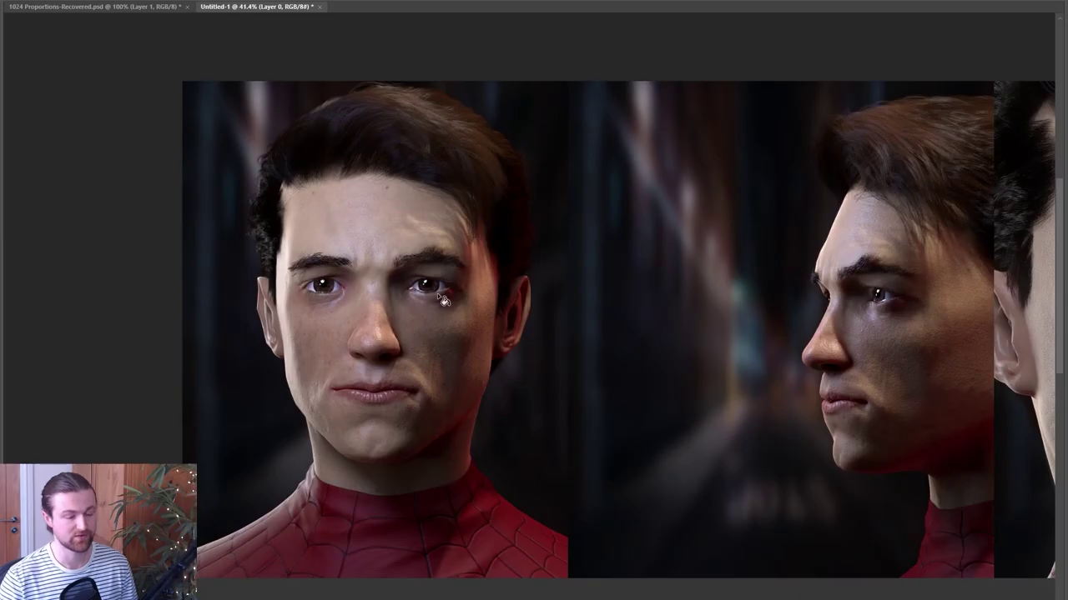
scroll(424, 374, up, 2)
scroll(425, 374, up, 4)
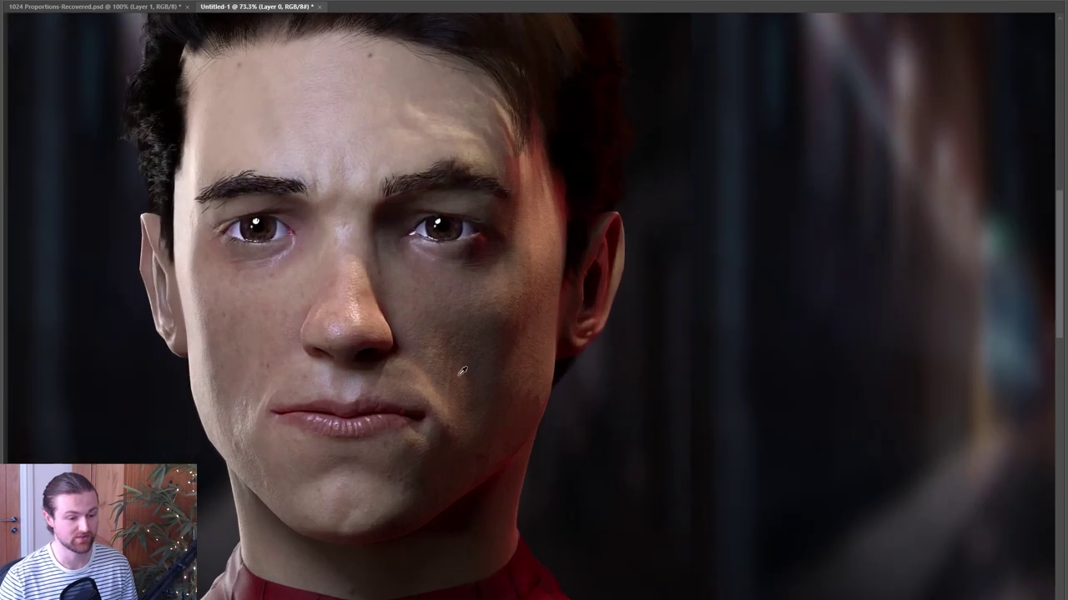
scroll(435, 395, down, 1)
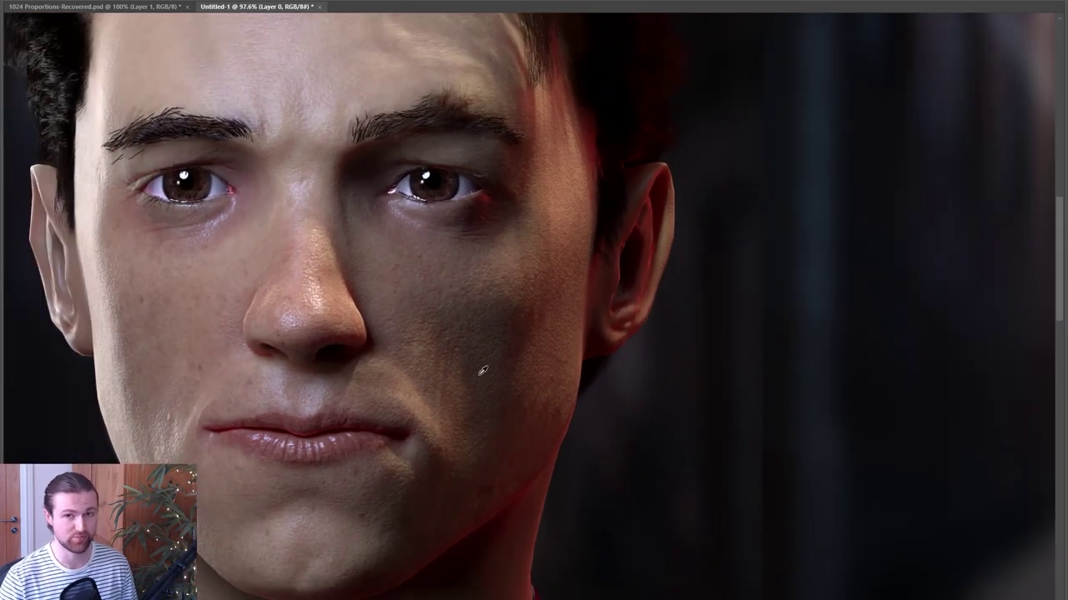
scroll(476, 407, down, 3)
scroll(476, 410, down, 3)
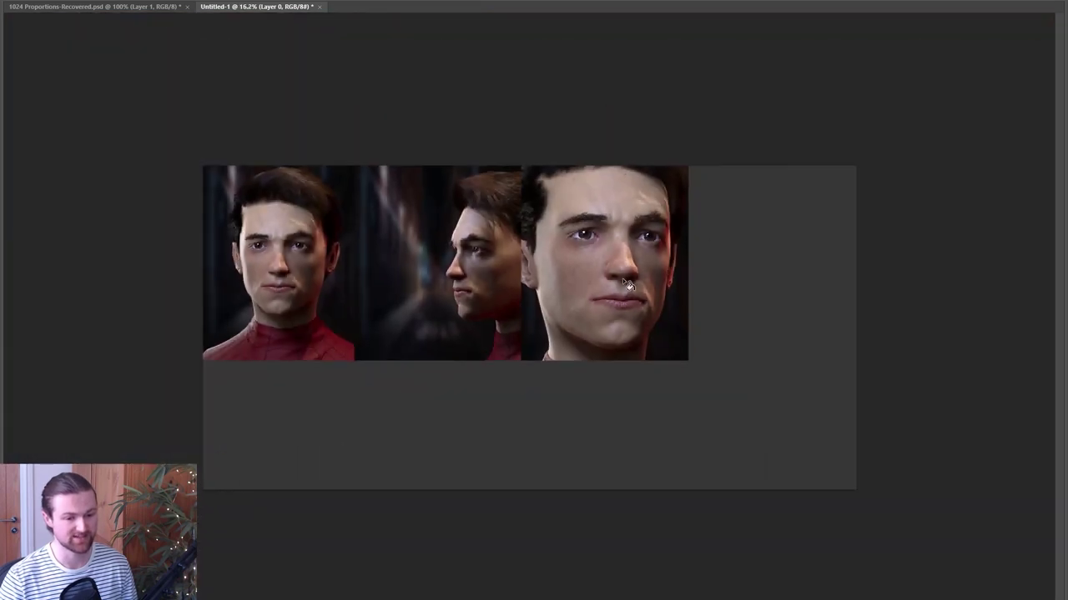
scroll(307, 301, down, 2)
scroll(401, 310, down, 1)
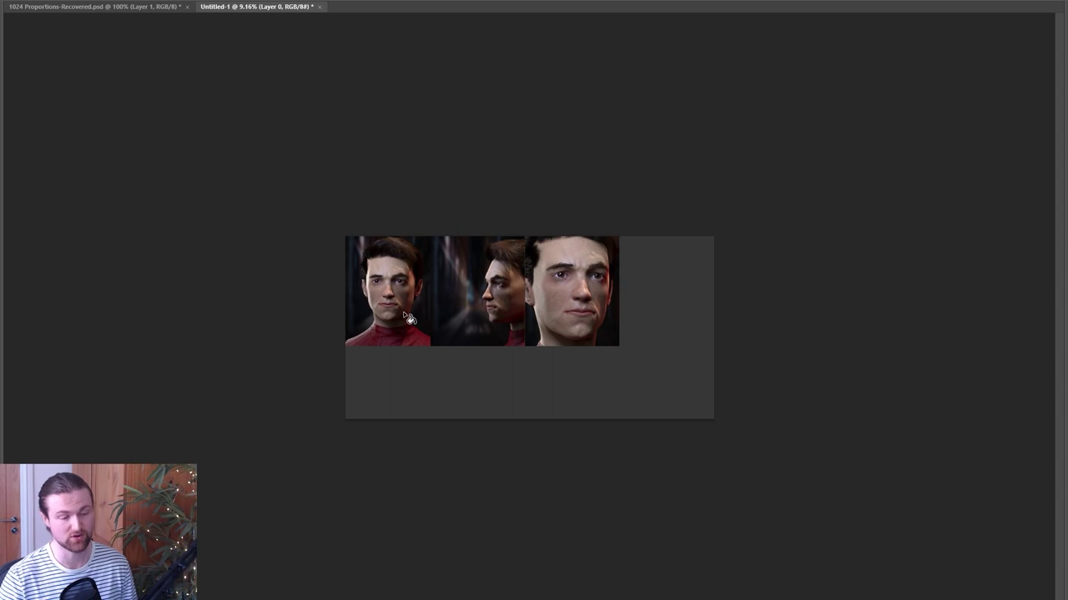
scroll(414, 341, up, 3)
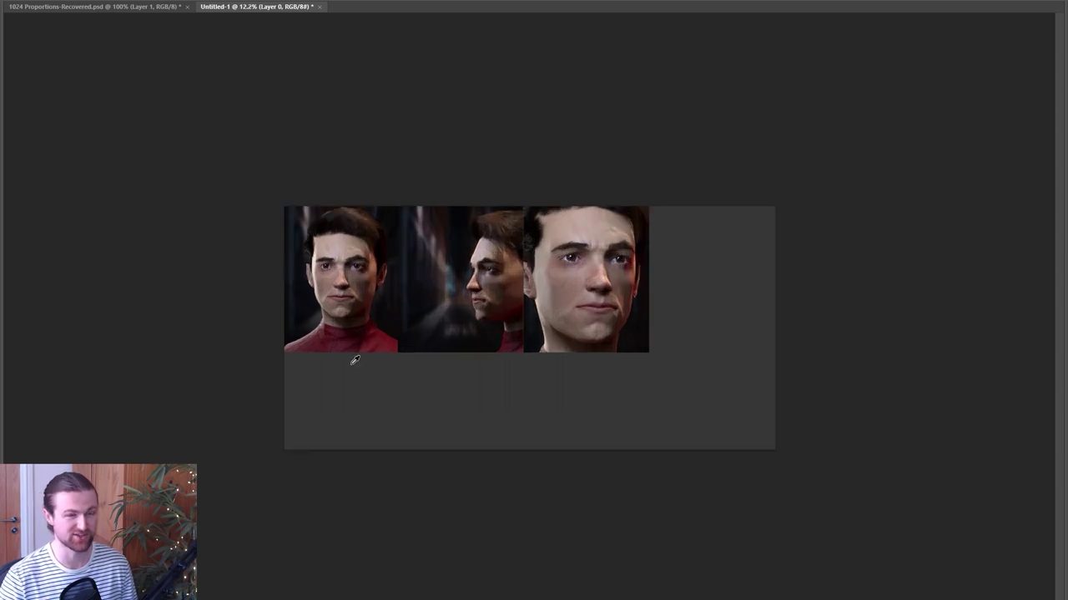
scroll(363, 242, up, 5)
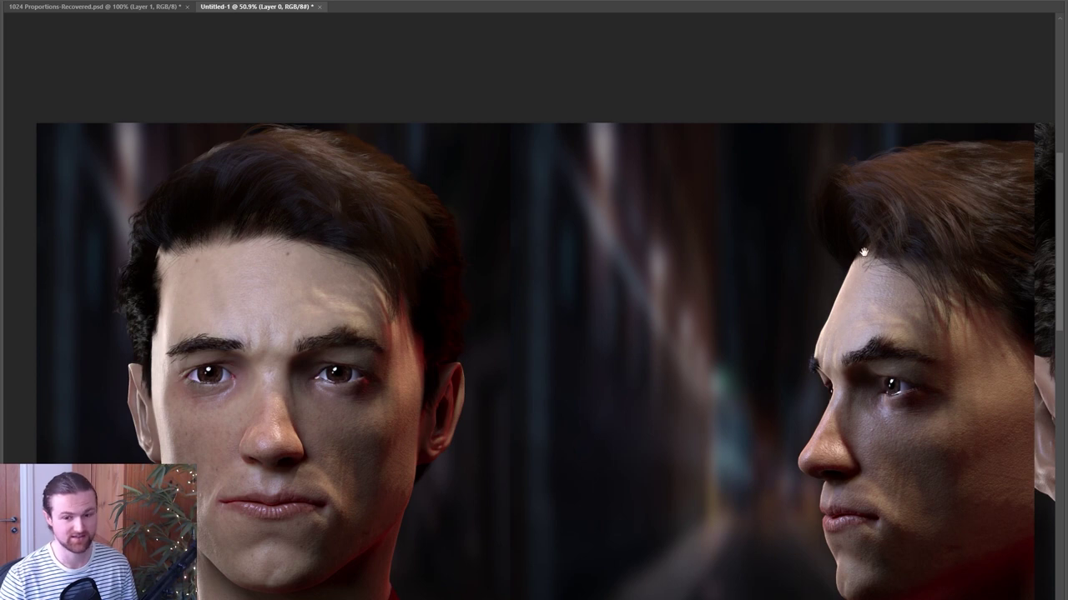
drag(864, 253, 586, 276)
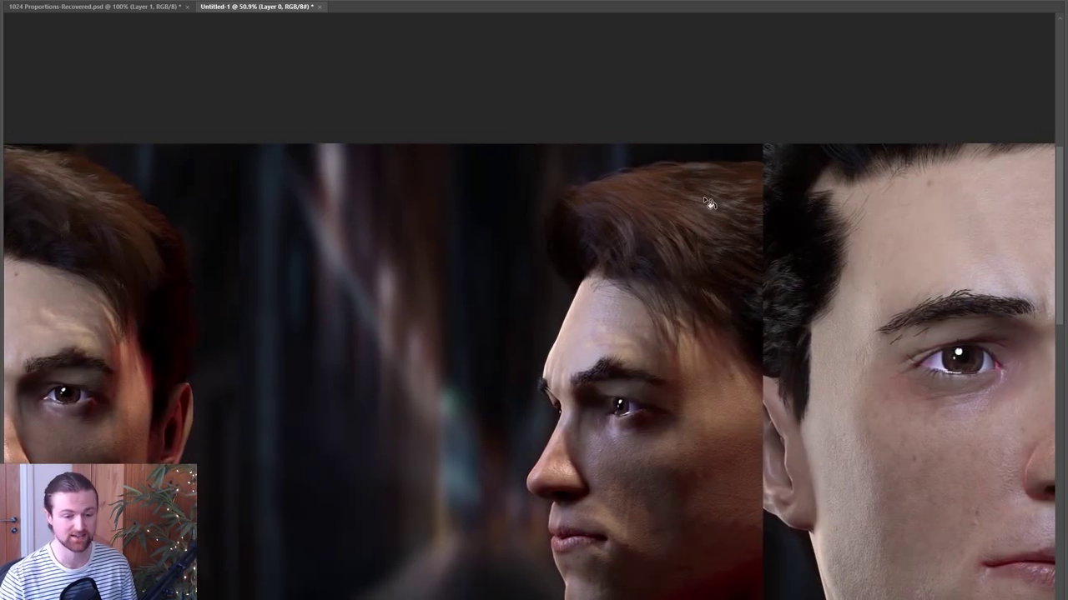
drag(692, 203, 538, 86)
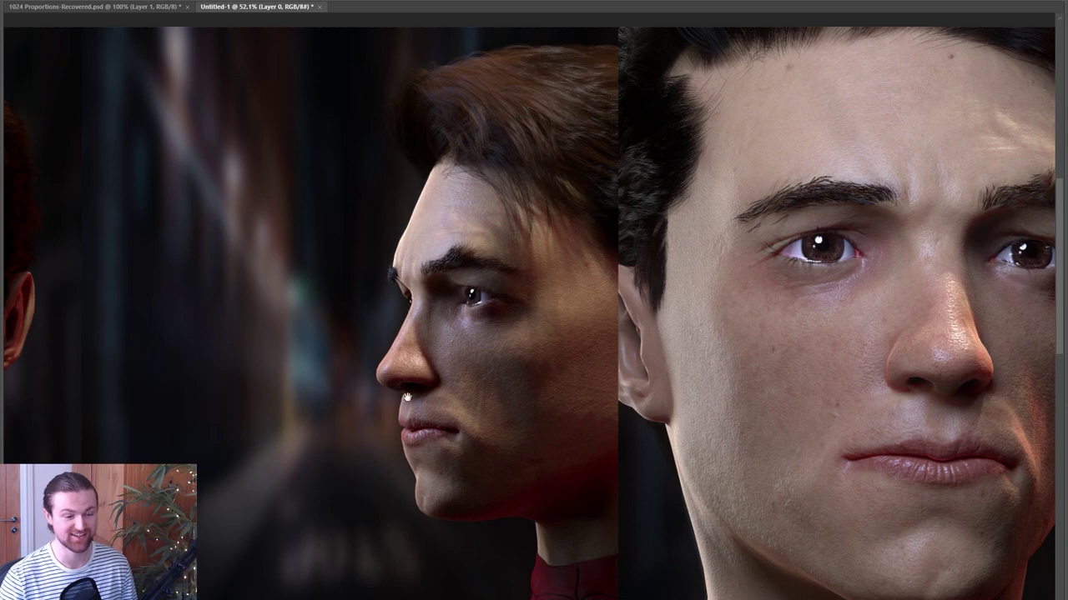
scroll(407, 397, left, 2)
scroll(407, 398, right, 10)
scroll(543, 333, up, 3)
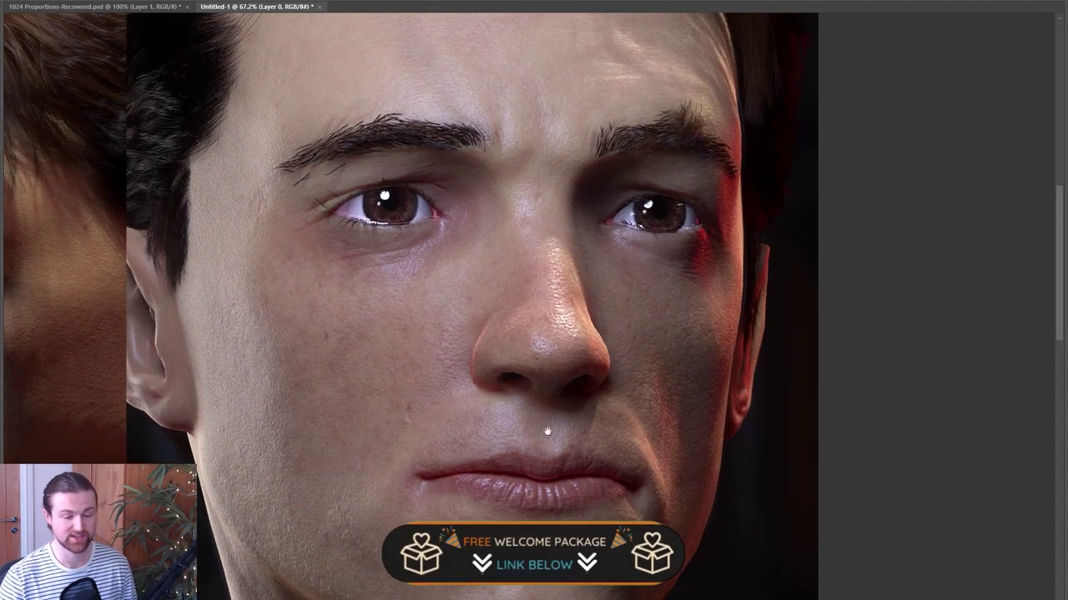
scroll(548, 431, up, 2)
scroll(542, 316, up, 2)
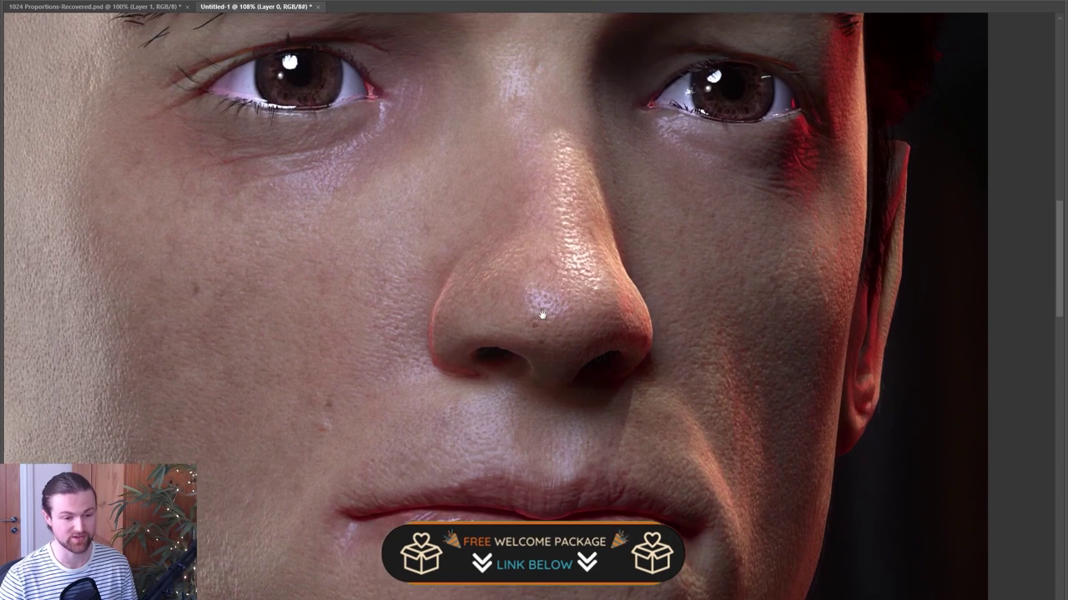
scroll(542, 315, up, 3)
scroll(570, 319, down, 10)
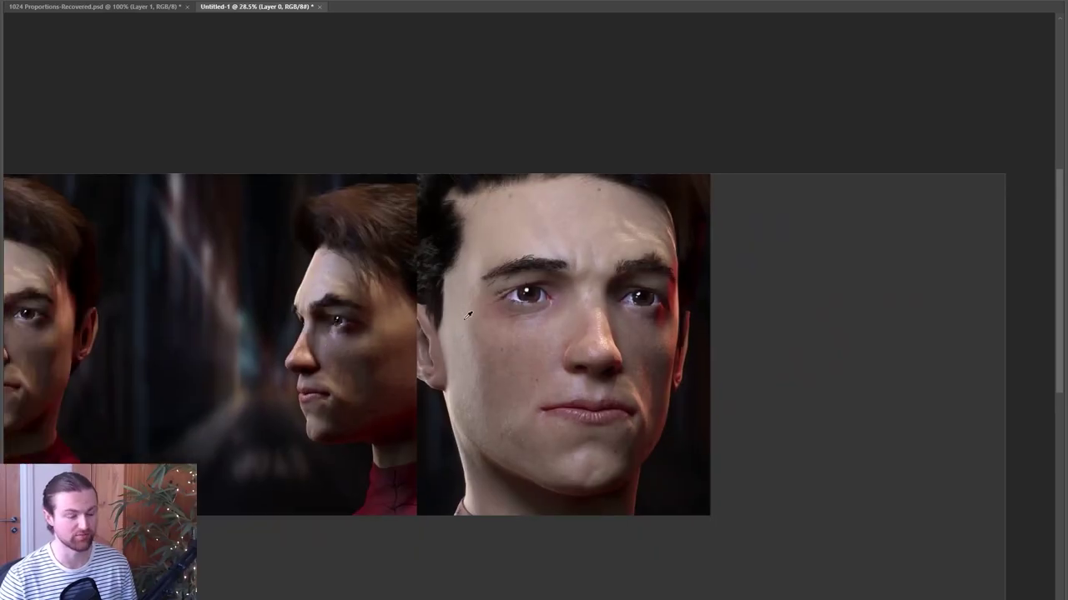